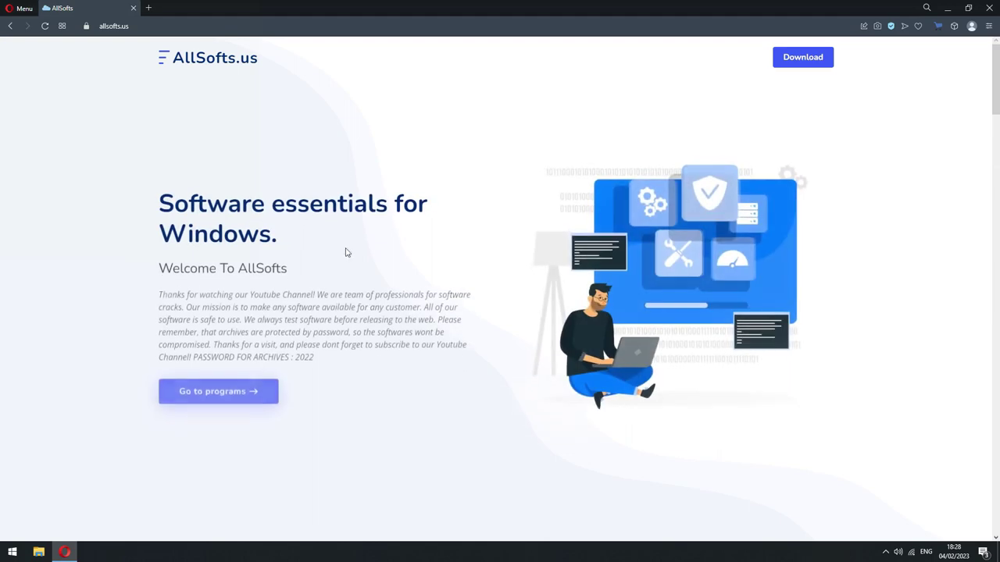
From the AllSofts.us programs catalogue, download the FL Studio setup archive (UPDATED)_FL_Studio_SETUP_2022.zip.
{"action": "left_click", "coordinate": [243, 371]}
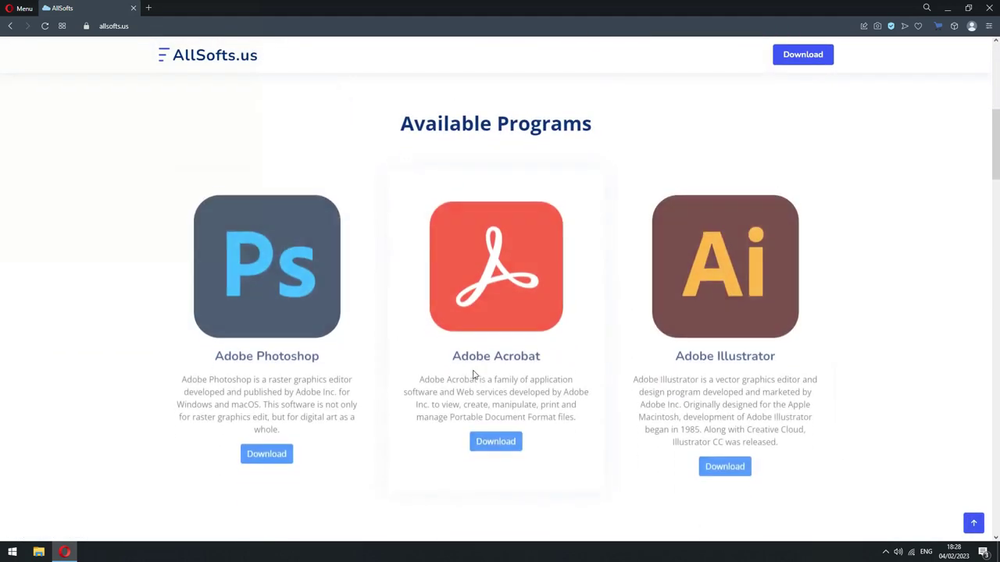
{"action": "scroll", "coordinate": [514, 382], "scroll_direction": "down", "scroll_amount": 2}
{"action": "scroll", "coordinate": [514, 382], "scroll_direction": "down", "scroll_amount": 10}
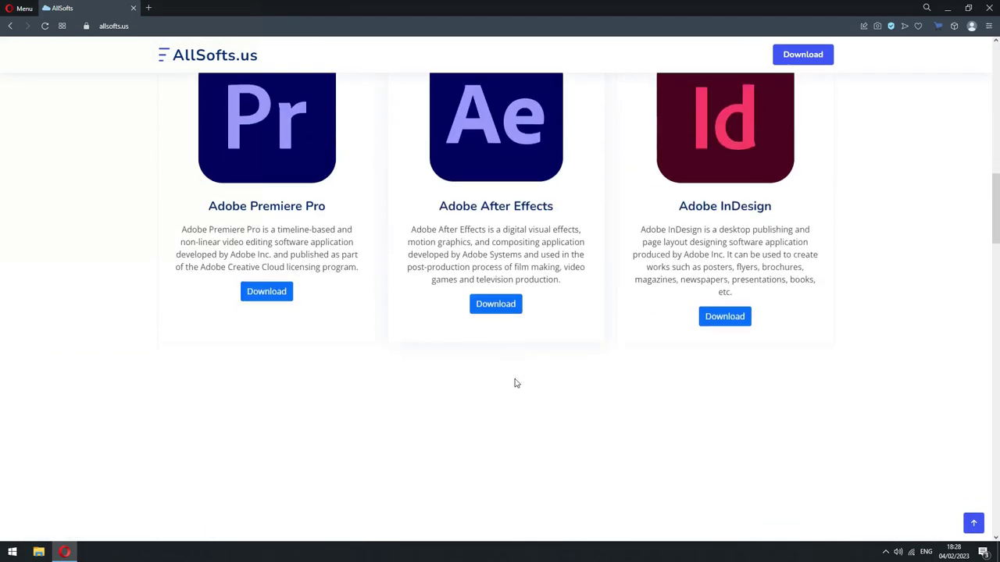
{"action": "scroll", "coordinate": [547, 282], "scroll_direction": "down", "scroll_amount": 5}
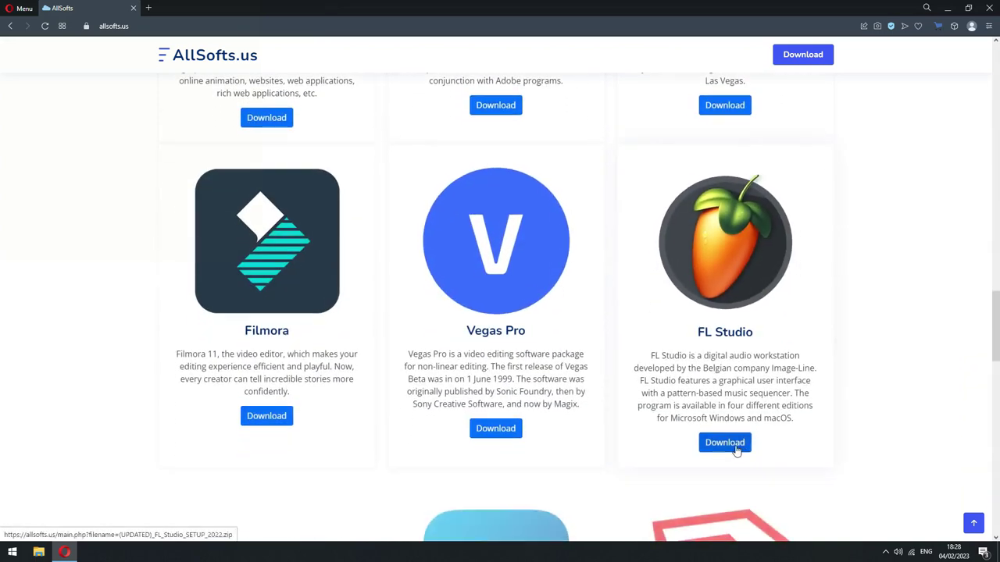
{"action": "left_click", "coordinate": [725, 442]}
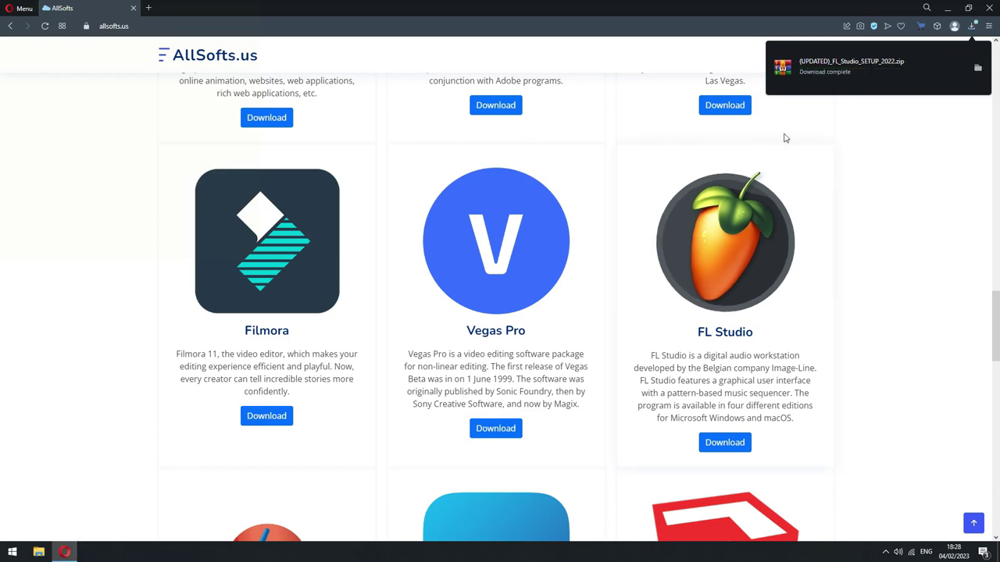
Drag the downloaded FL Studio setup zip from the browser's downloads onto the desktop, then minimize the browser.
{"action": "left_click_drag", "start_coordinate": [641, 7], "coordinate": [263, 353]}
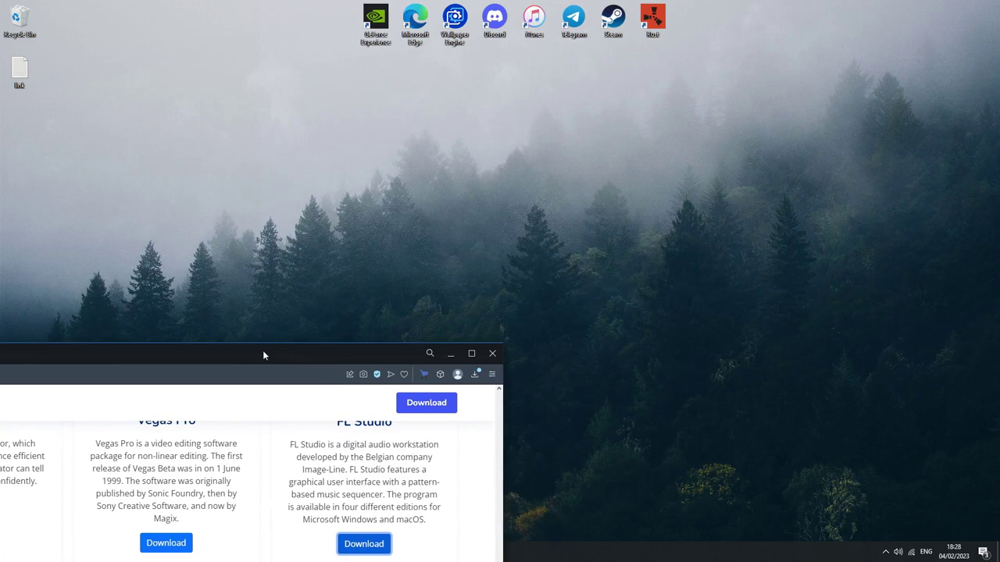
{"action": "left_click", "coordinate": [474, 374]}
{"action": "left_click_drag", "start_coordinate": [412, 440], "coordinate": [547, 231]}
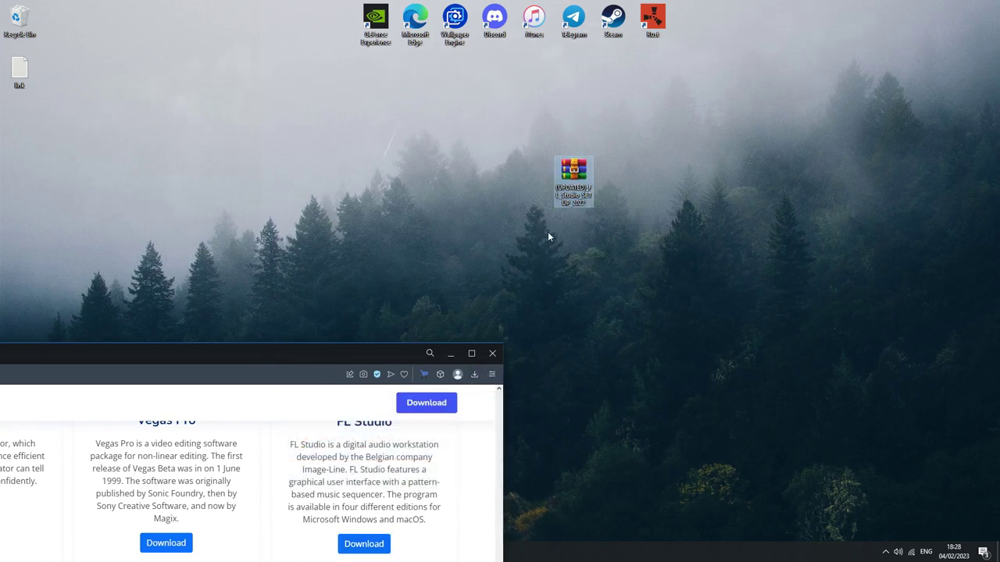
{"action": "left_click", "coordinate": [450, 354]}
{"action": "left_click_drag", "start_coordinate": [572, 186], "coordinate": [532, 250]}
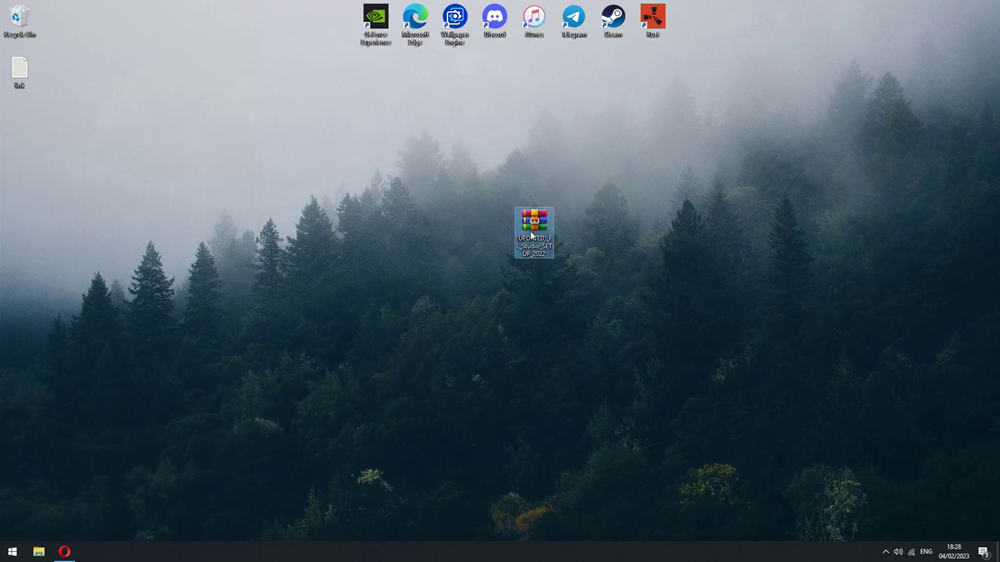
Unlock the FL Studio zip in WinRAR with the website's archive password and run Setup Installer.exe.
{"action": "double_click", "coordinate": [531, 235]}
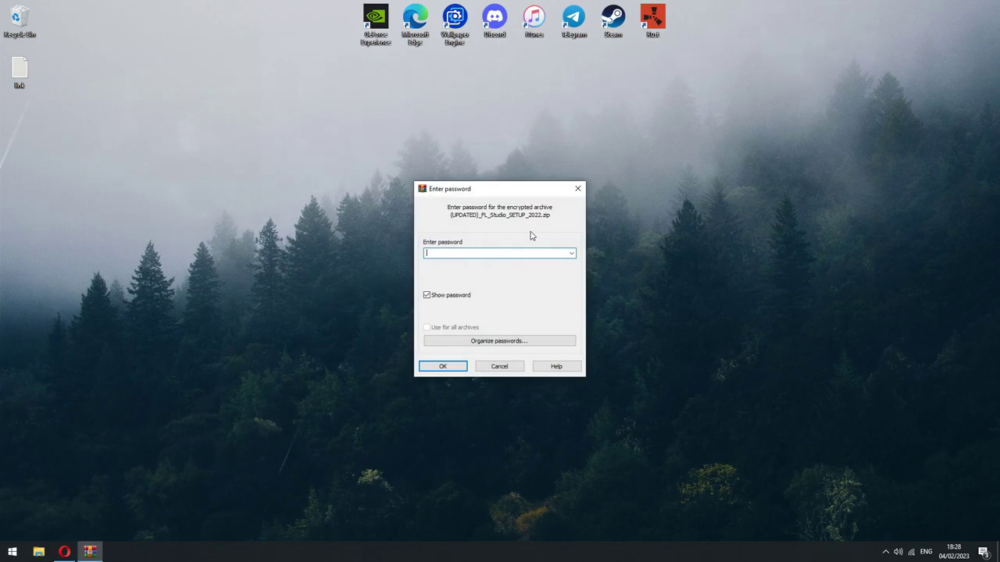
{"action": "type", "text": "2023"}
{"action": "key", "text": "Return"}
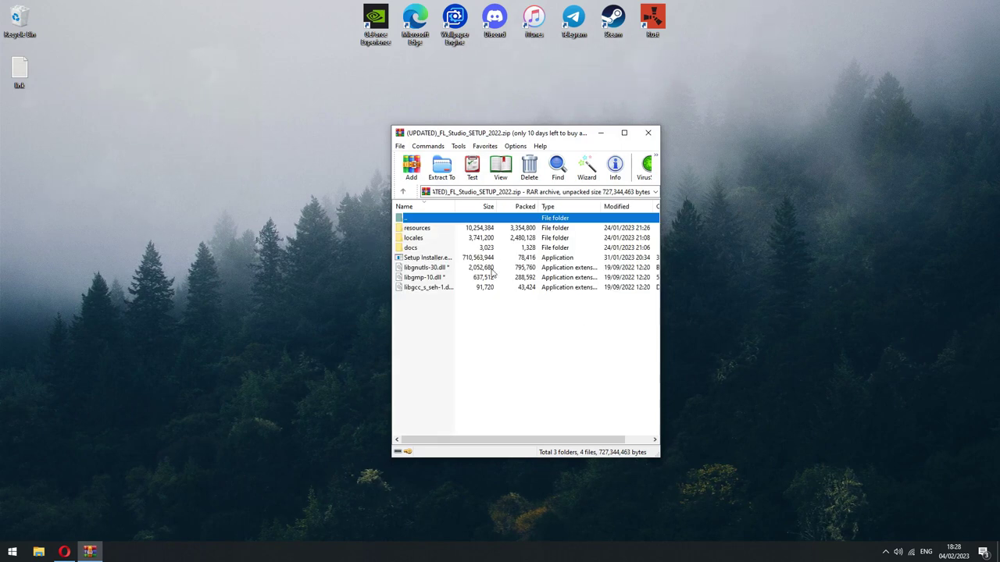
{"action": "double_click", "coordinate": [415, 259]}
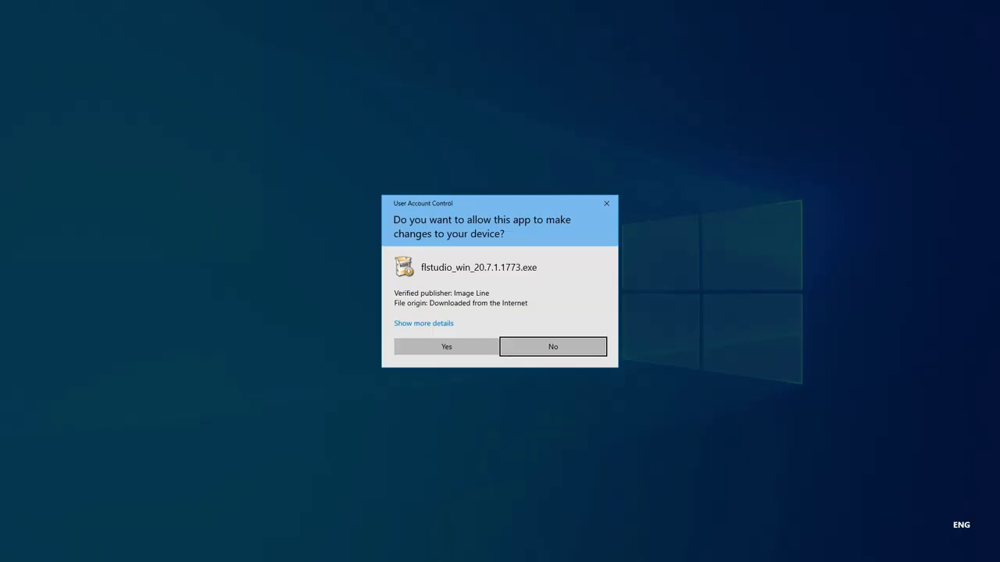
Allow the installer to run, accept the FL Studio licence and choose installation for all users.
{"action": "left_click", "coordinate": [446, 346]}
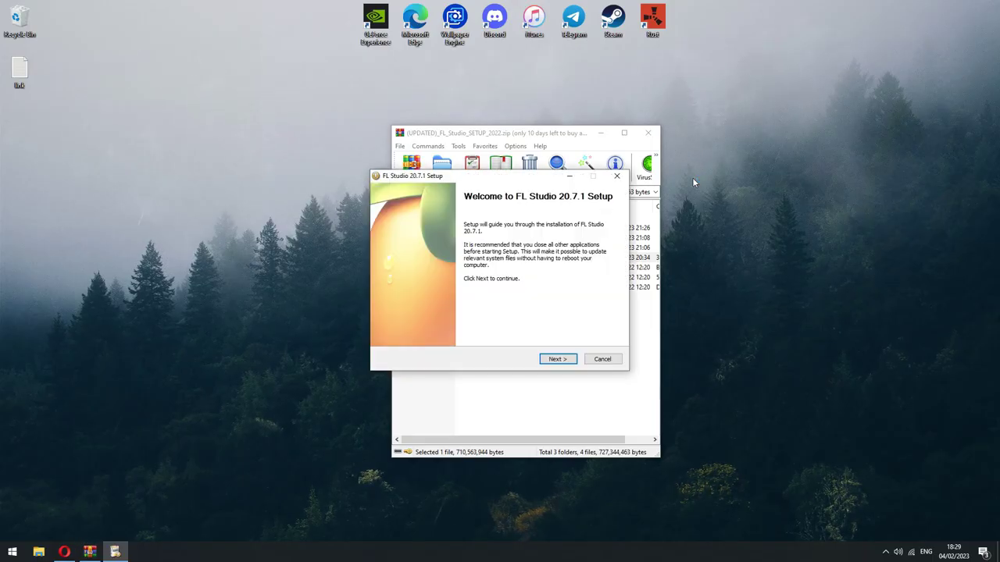
{"action": "left_click", "coordinate": [559, 361]}
{"action": "left_click", "coordinate": [559, 363]}
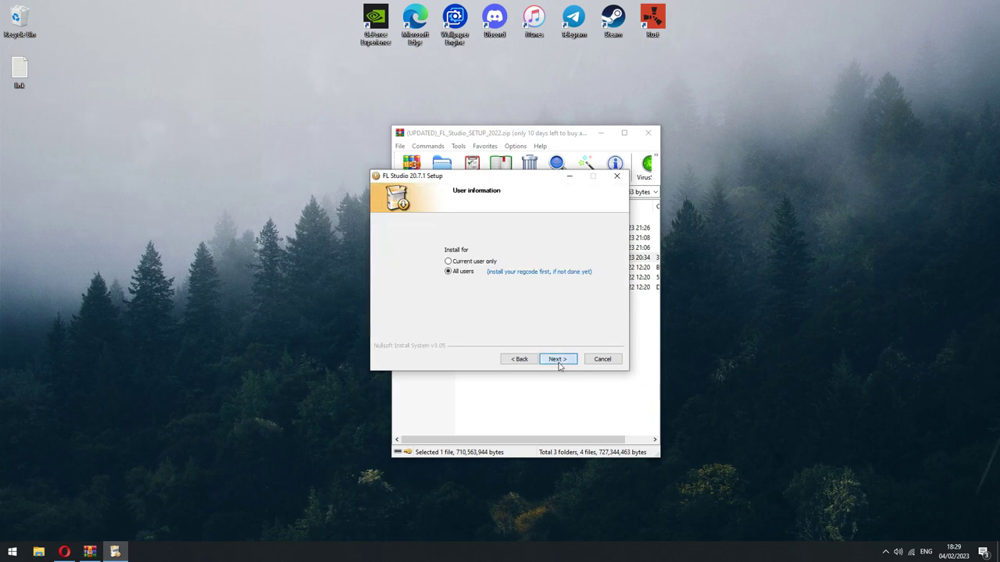
{"action": "left_click", "coordinate": [558, 364]}
Keep the default components, C:\Program Files\Image-Line\FL Studio 20 folder and 32-bit VST plugin folder.
{"action": "left_click", "coordinate": [557, 360]}
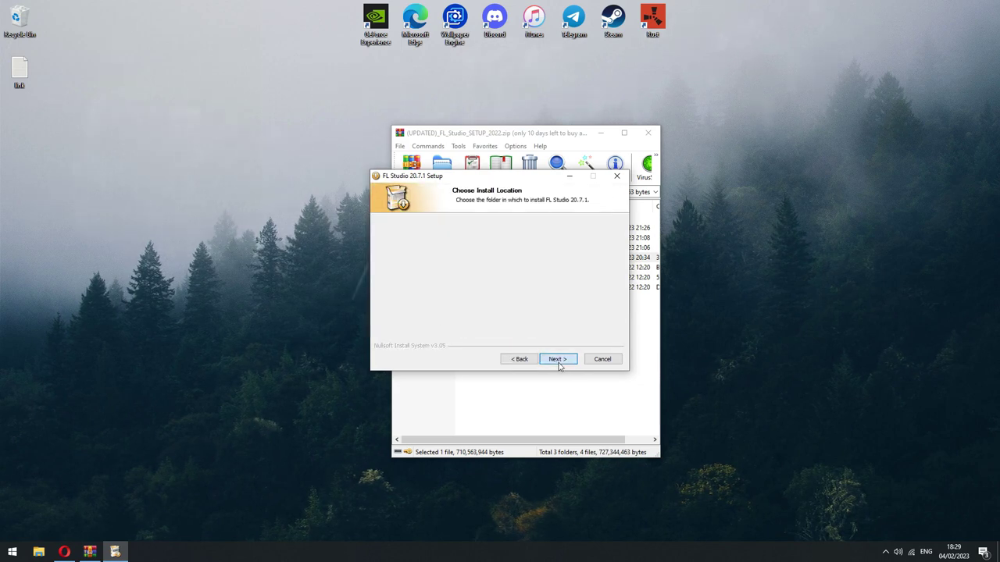
{"action": "left_click", "coordinate": [557, 361]}
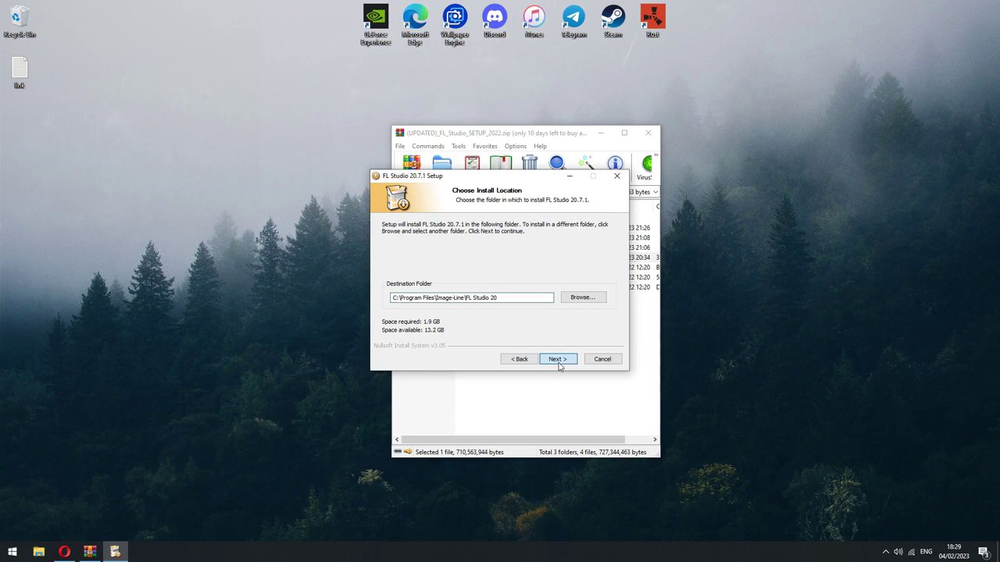
{"action": "left_click", "coordinate": [559, 361]}
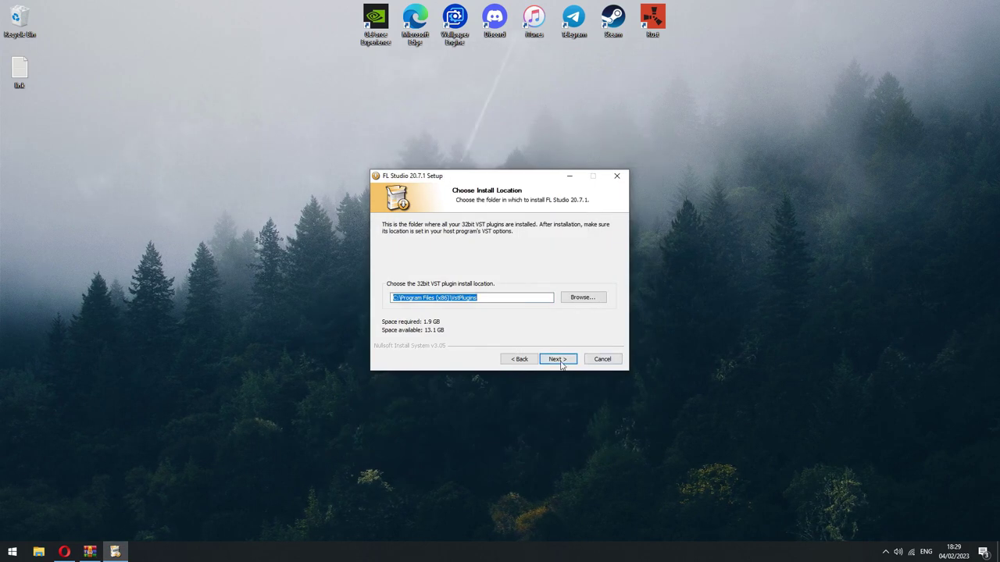
{"action": "left_click", "coordinate": [559, 361]}
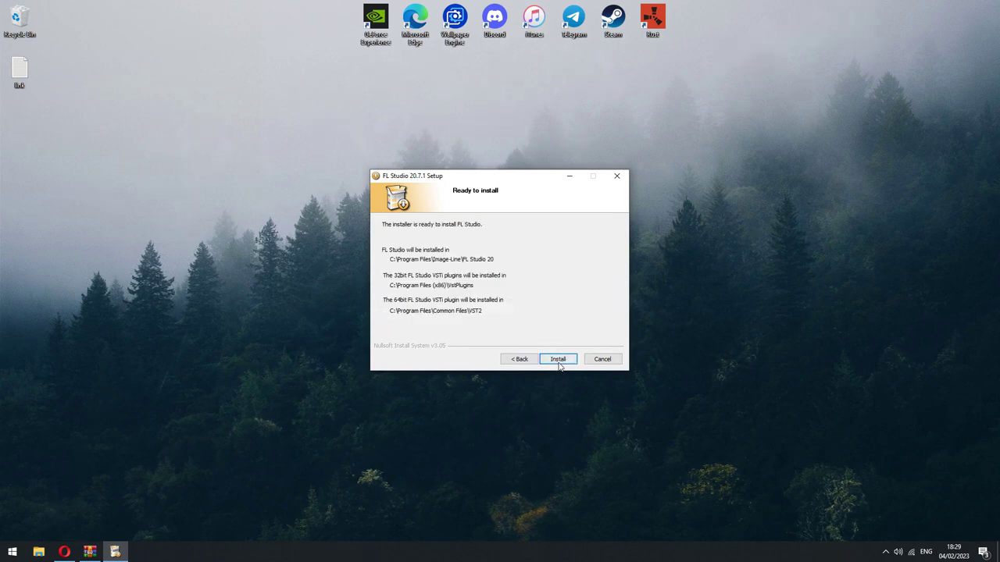
{"action": "left_click", "coordinate": [558, 361]}
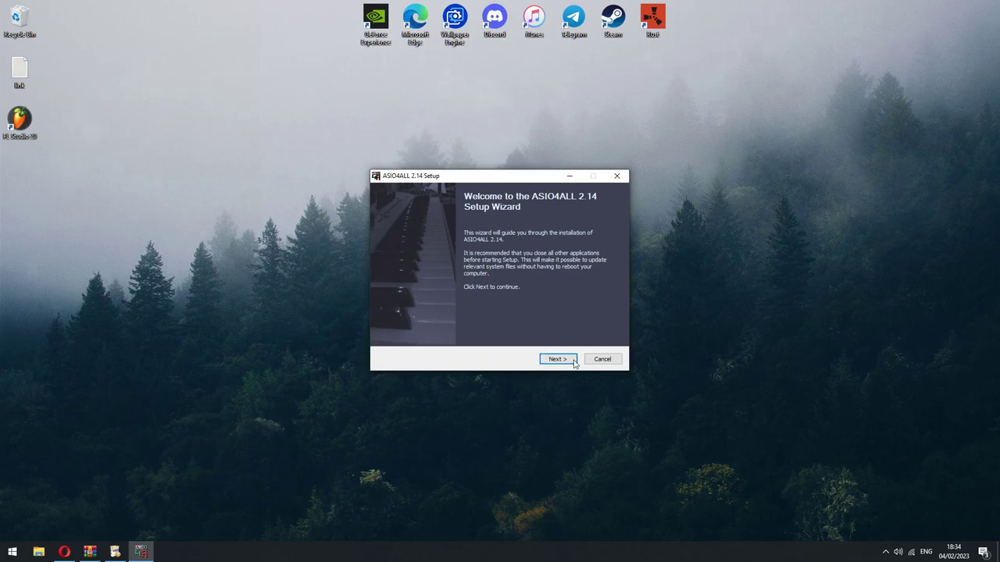
Install ASIO4ALL 2.14 with its licence accepted and default components and folder.
{"action": "left_click", "coordinate": [553, 359]}
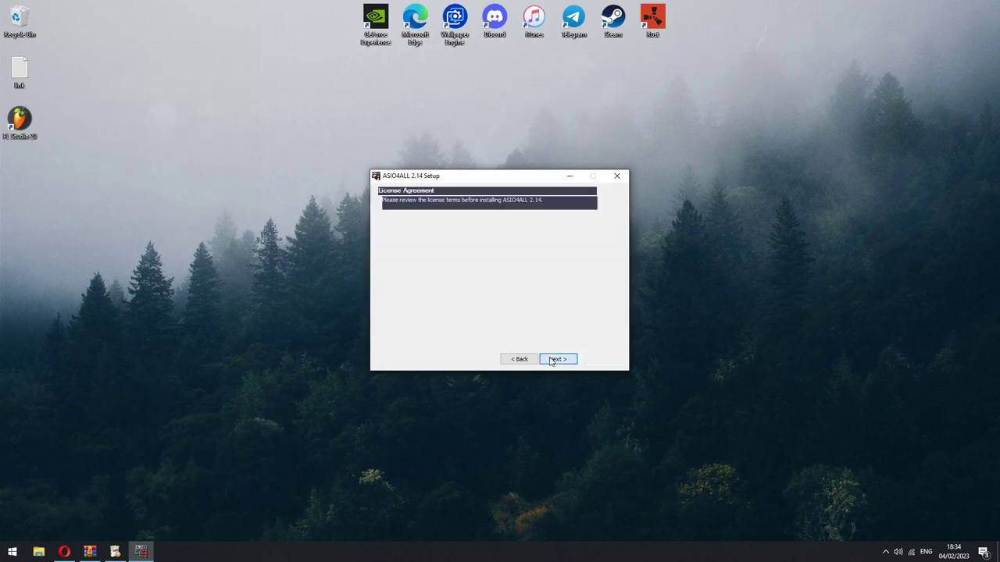
{"action": "left_click", "coordinate": [438, 336]}
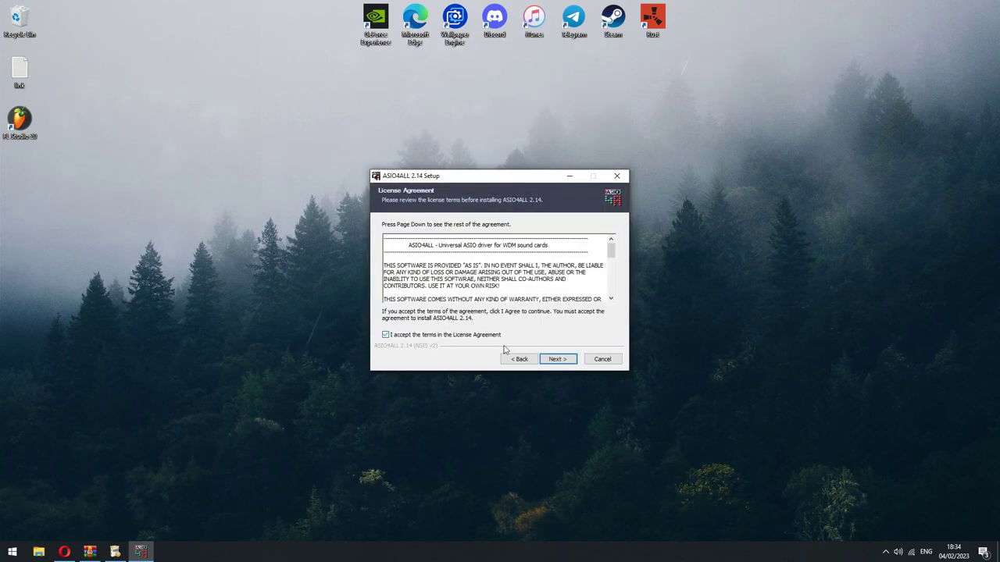
{"action": "left_click", "coordinate": [552, 359]}
{"action": "left_click", "coordinate": [552, 360]}
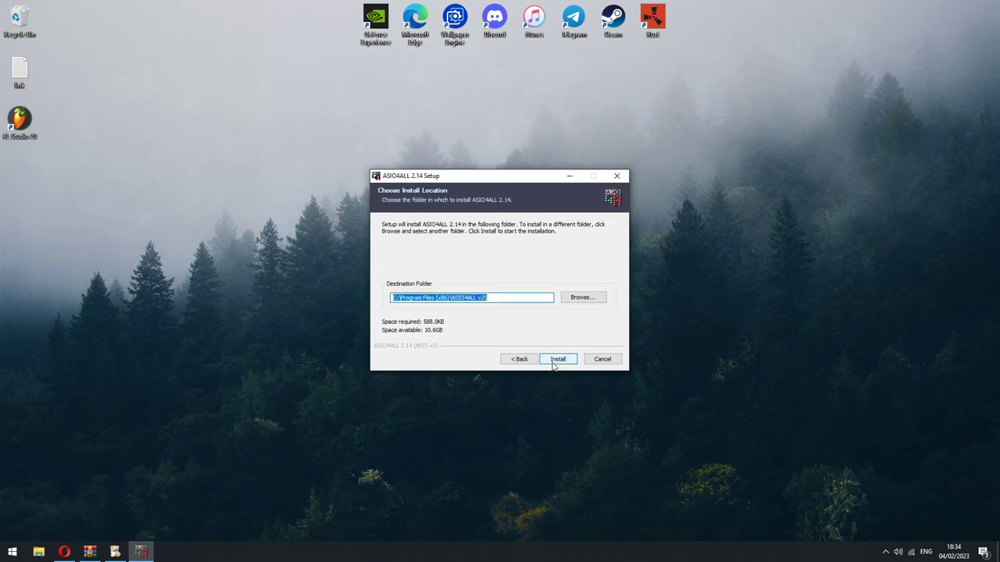
{"action": "left_click", "coordinate": [552, 361]}
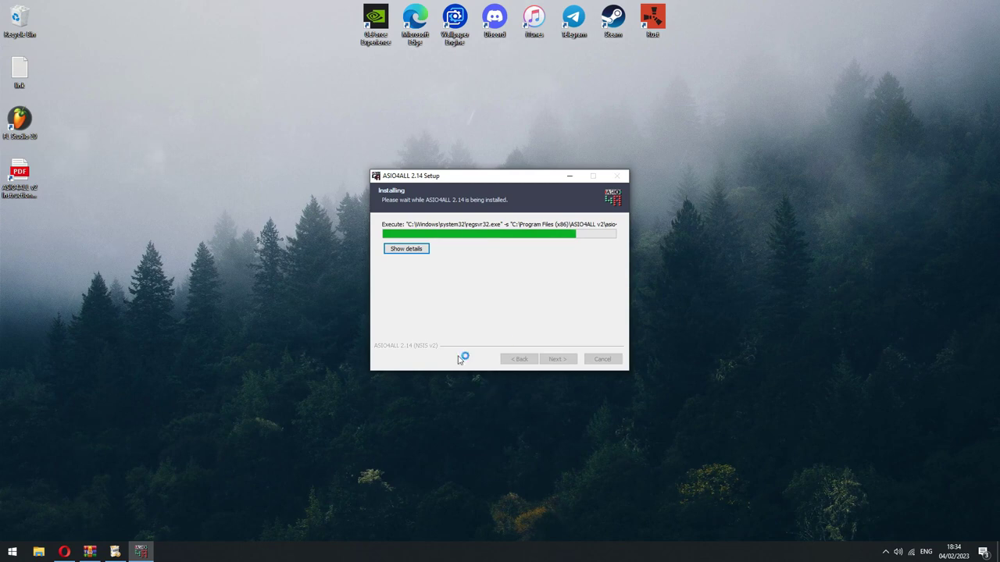
{"action": "left_click", "coordinate": [556, 360]}
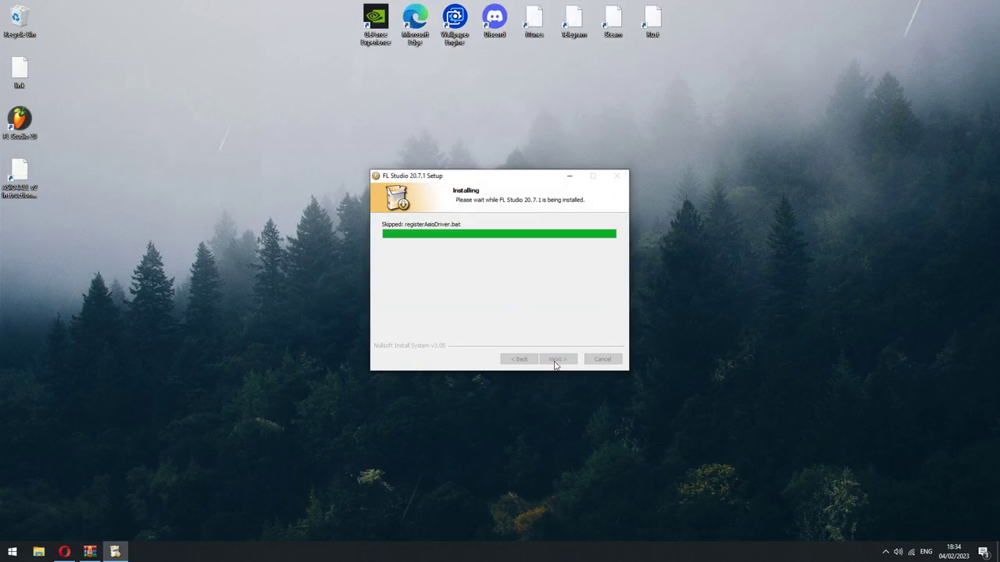
Finish the FL Studio setup past the important notes and FL Studio Mobile pages.
{"action": "left_click", "coordinate": [559, 360]}
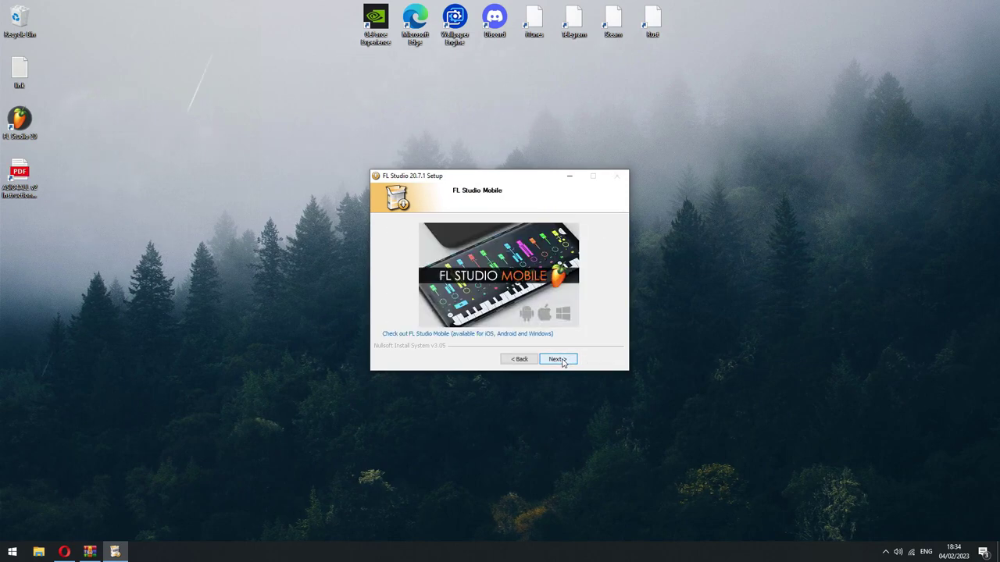
{"action": "left_click", "coordinate": [560, 360]}
{"action": "left_click", "coordinate": [559, 360]}
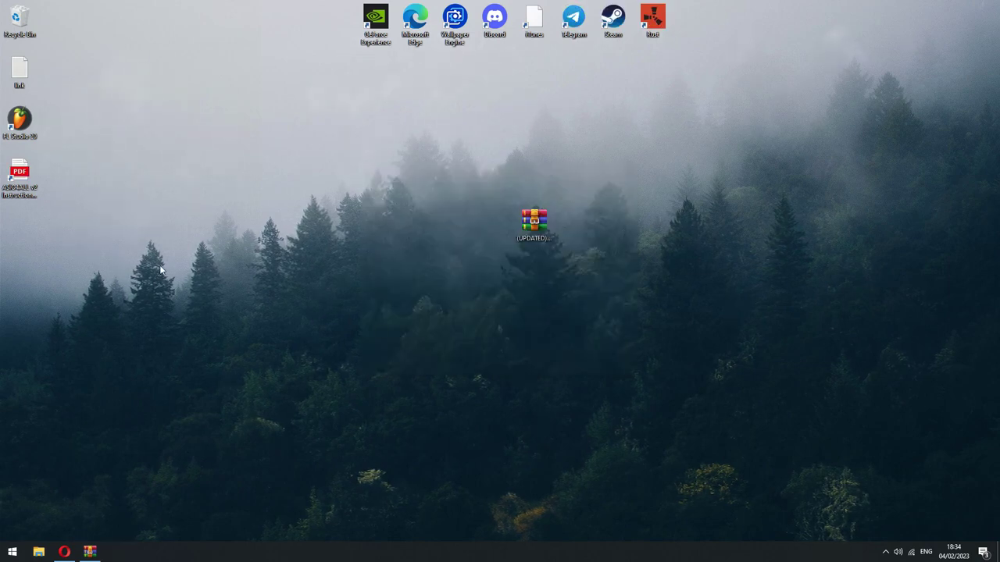
Launch FL Studio 20 from its desktop shortcut and let the 'No Need To Be Afraid' demo load.
{"action": "double_click", "coordinate": [24, 129]}
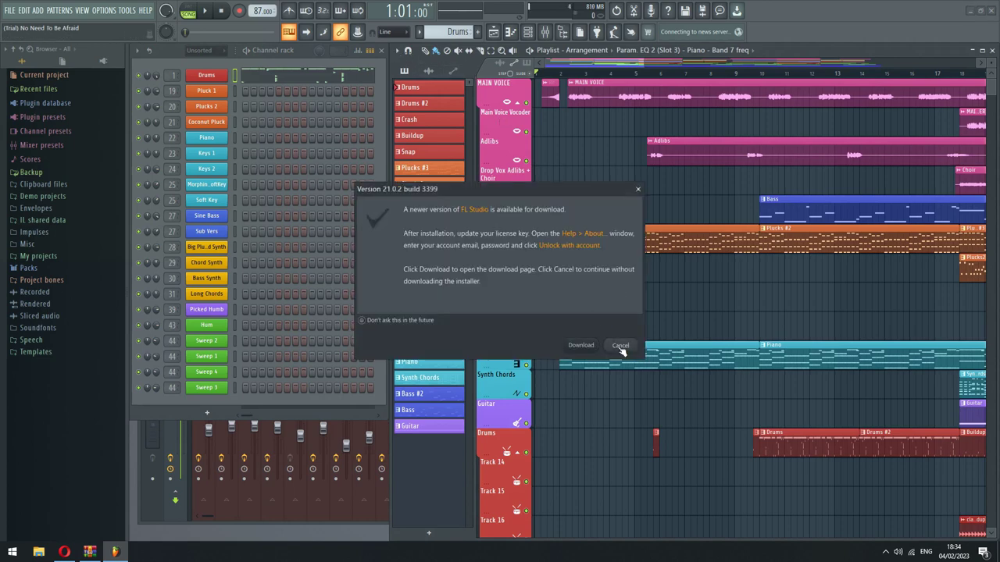
Cancel the newer-version notice, toggle the Playlist options menu, and select the MAIN VOICE clip.
{"action": "left_click", "coordinate": [620, 348]}
{"action": "left_click", "coordinate": [398, 52]}
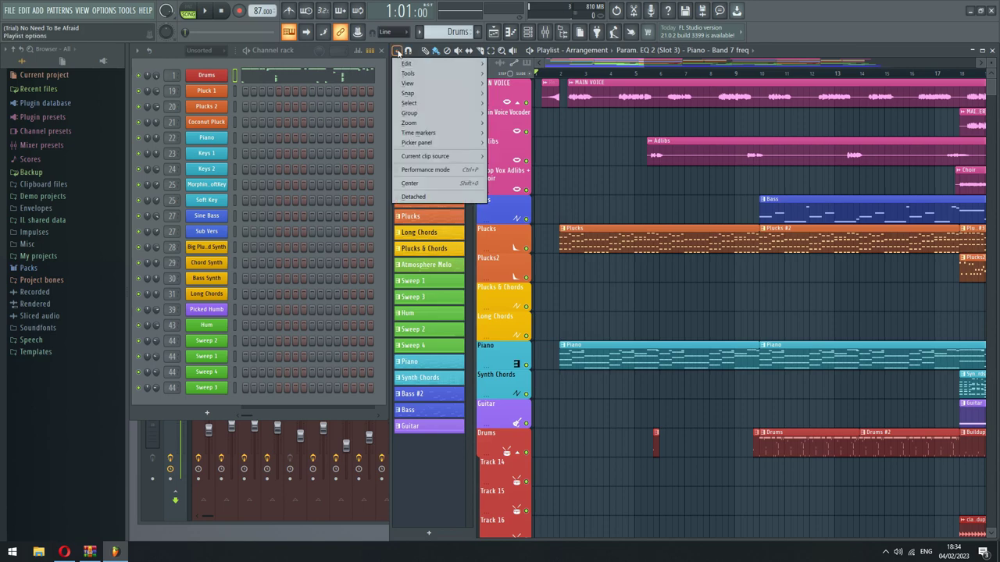
{"action": "left_click", "coordinate": [399, 52]}
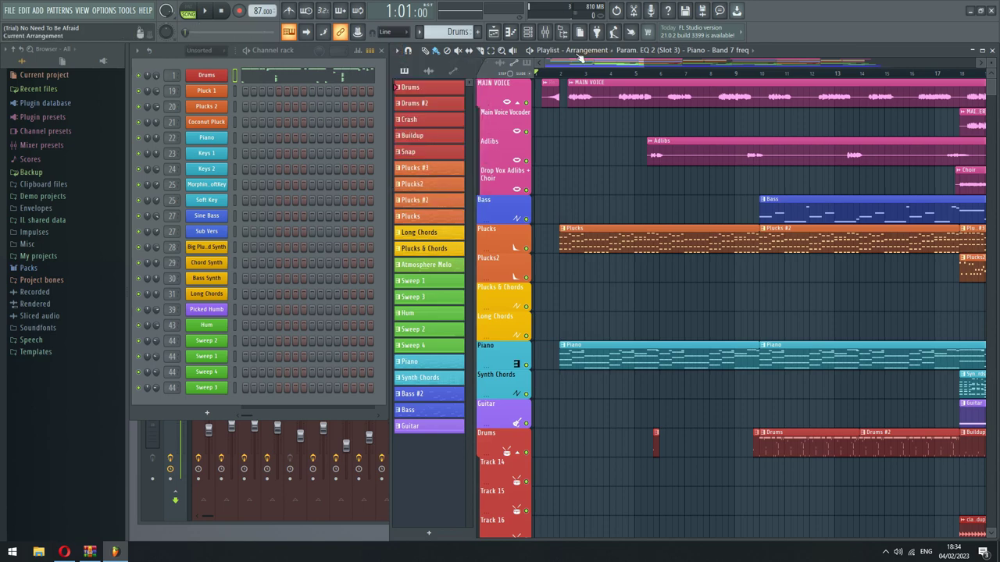
{"action": "left_click", "coordinate": [608, 103]}
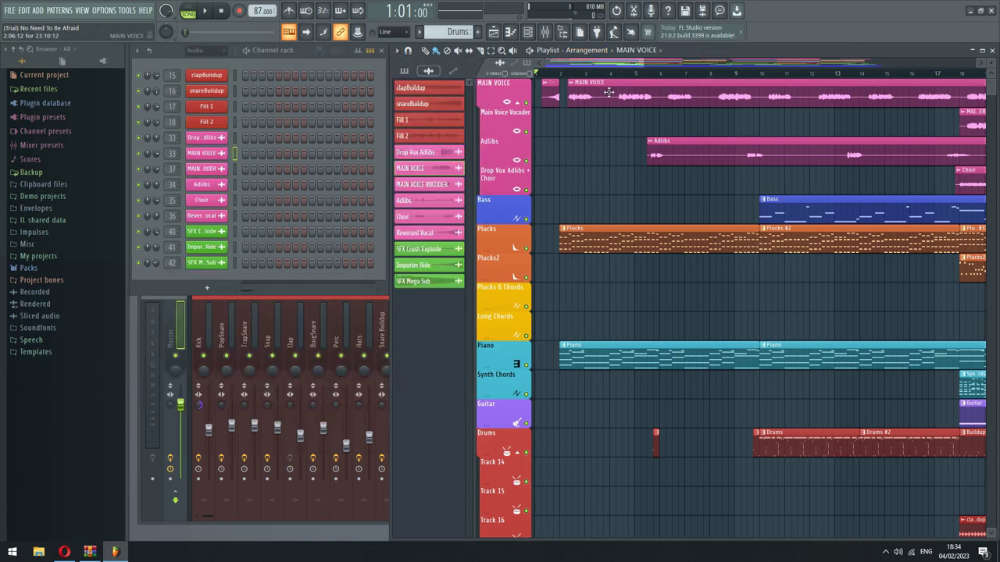